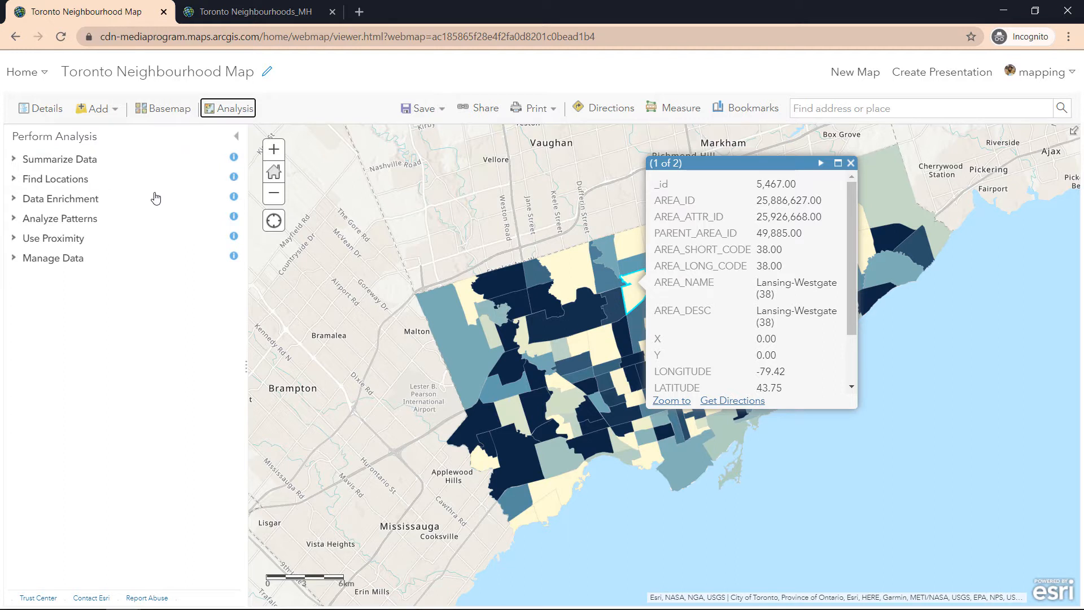
Open the Enrich Layer tool from the data enrichment analysis tools, reading the Find Locations description on the way.
left_click(153, 199)
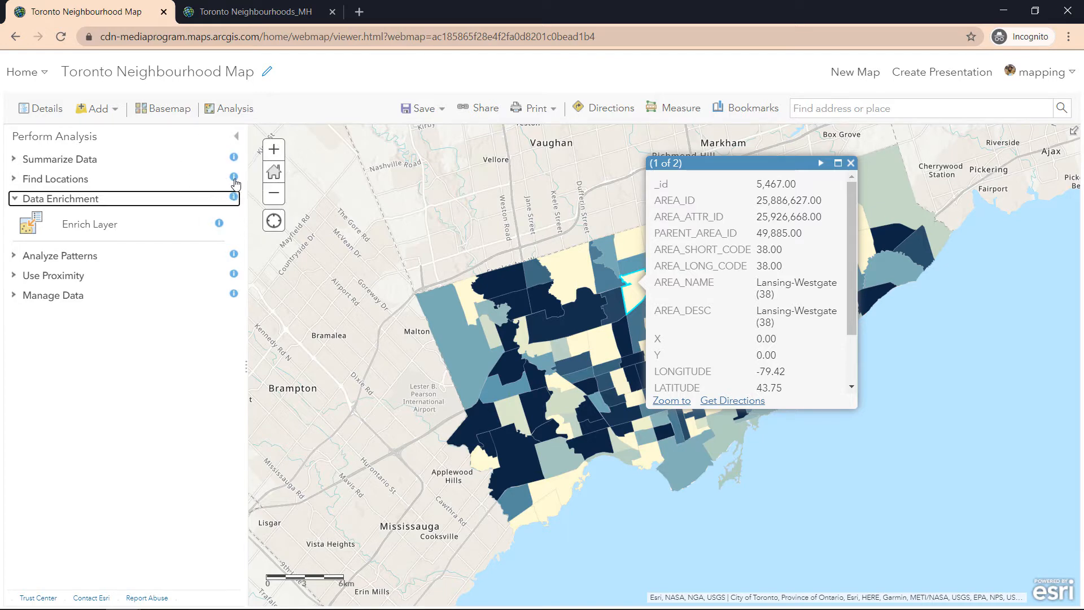
left_click(233, 177)
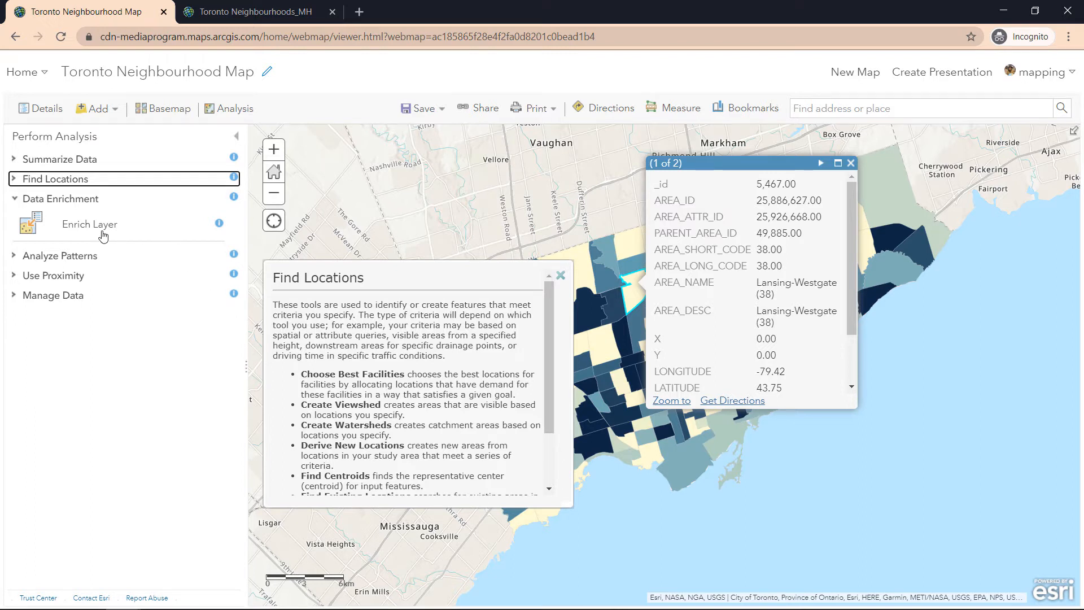
left_click(98, 201)
left_click(105, 202)
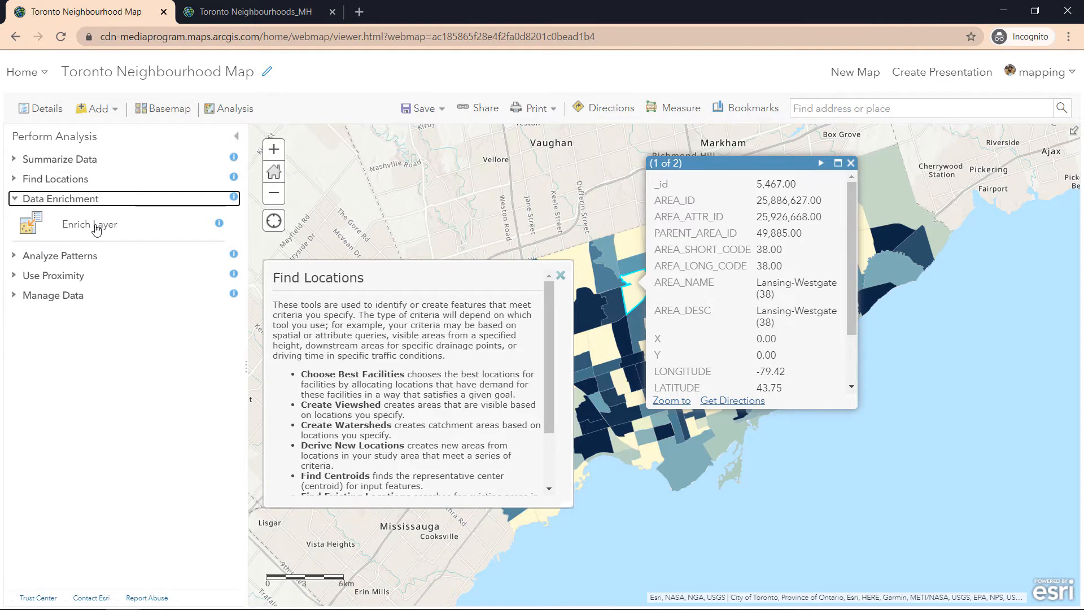
left_click(97, 226)
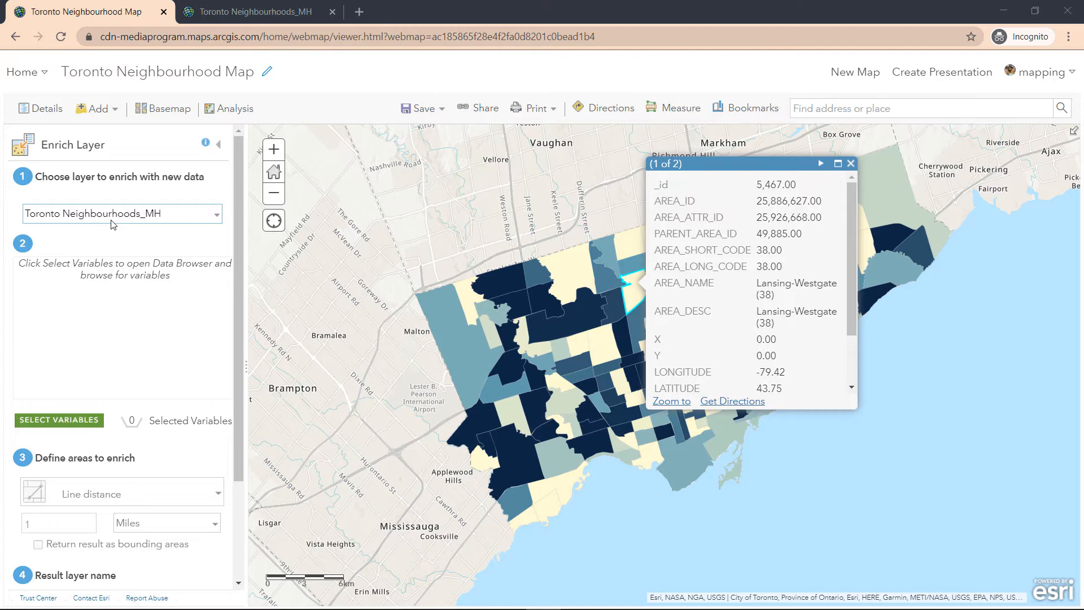
Choose 2019 Total Population from the Five Year Population Totals in Canada's Age variables for the enrichment.
key("alt+Tab")
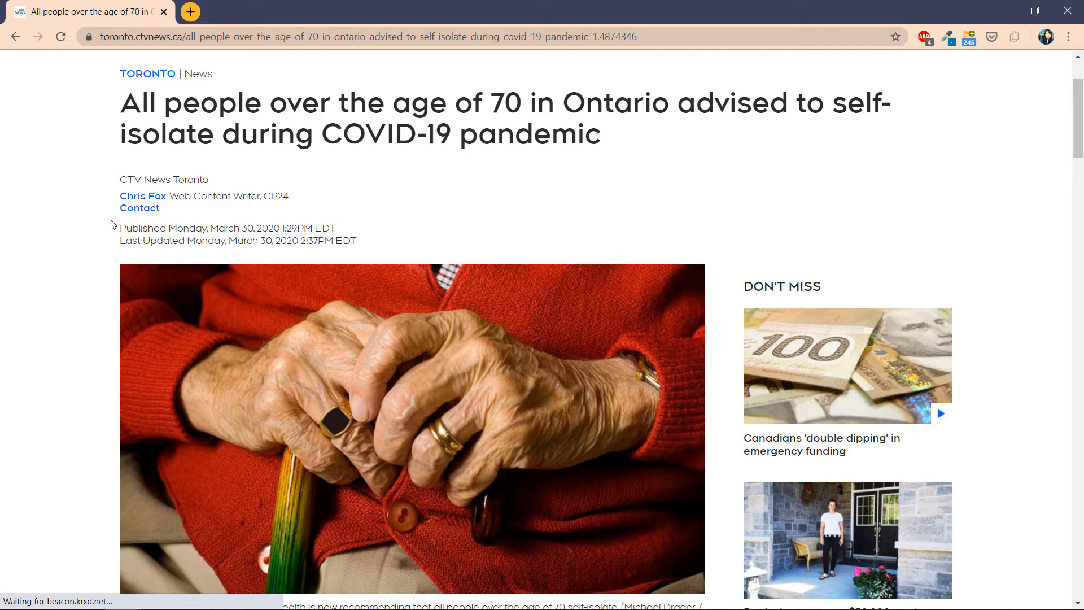
key("alt+Tab")
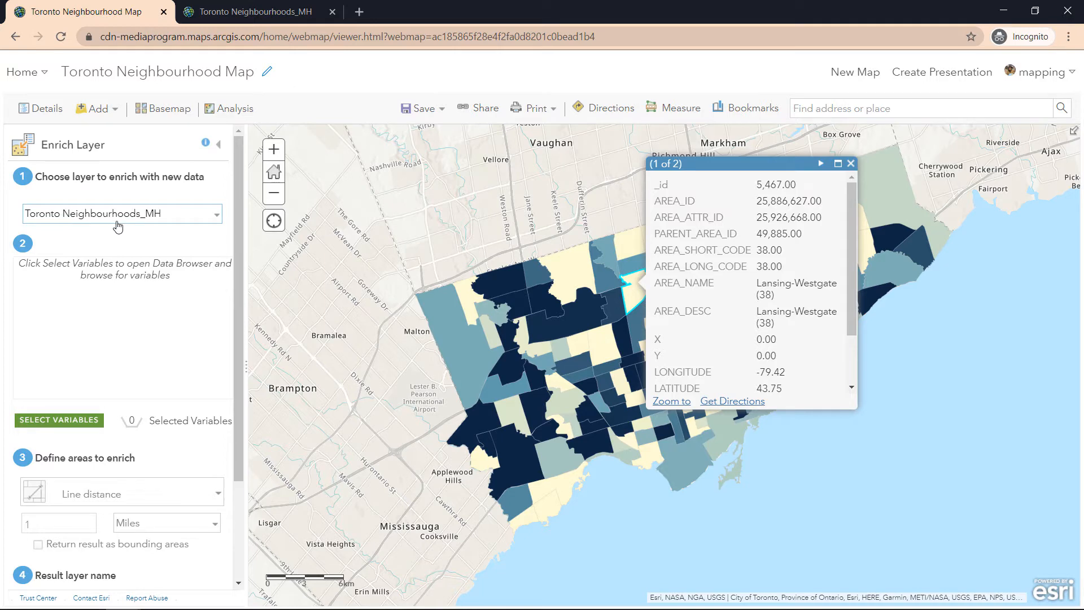
left_click(66, 425)
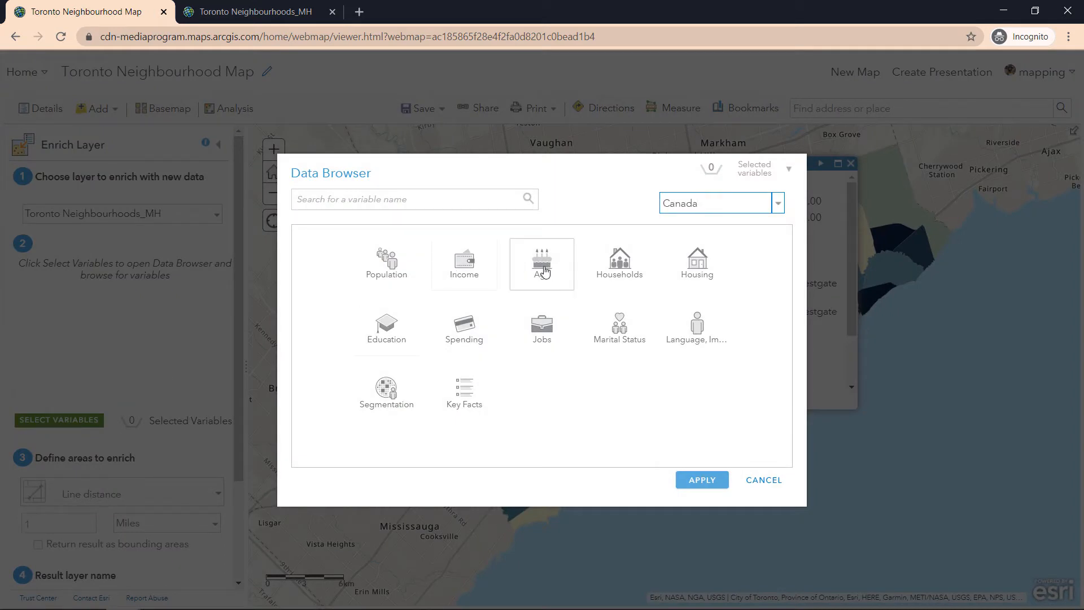
left_click(544, 272)
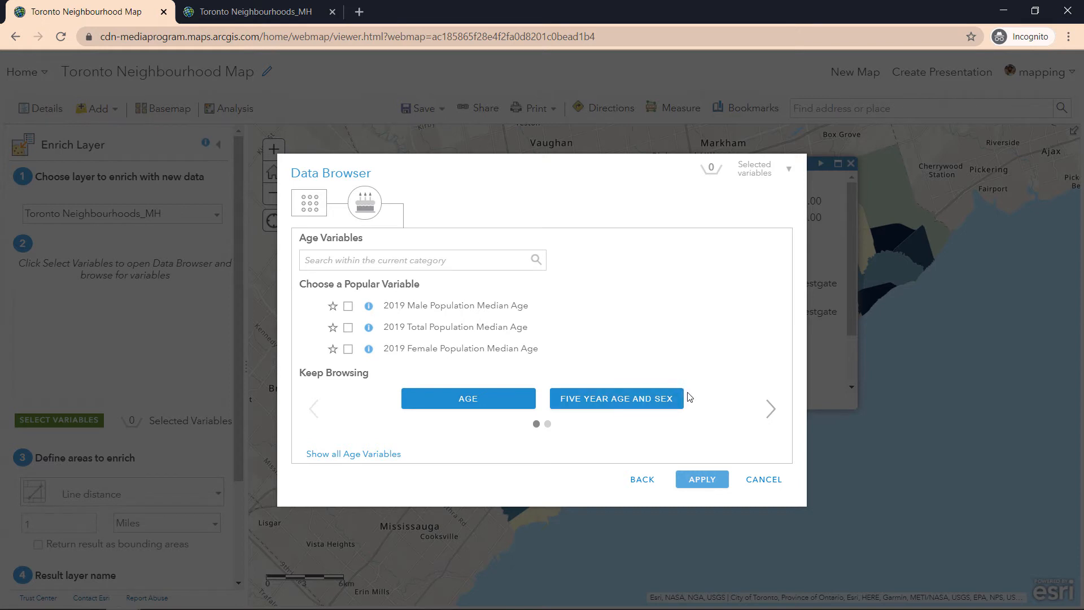
left_click(772, 414)
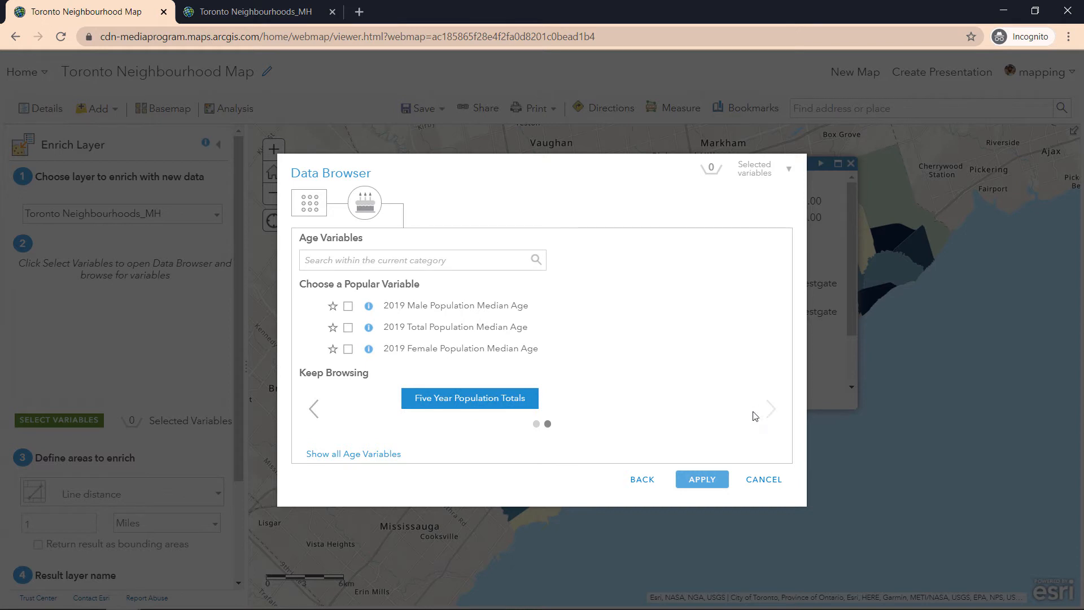
left_click(521, 411)
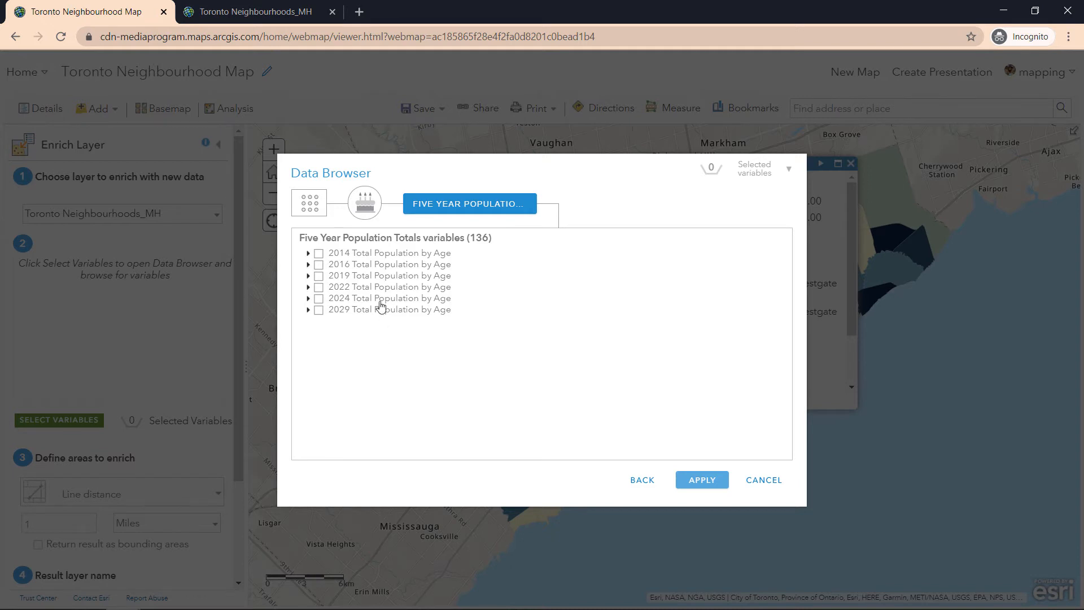
left_click(308, 276)
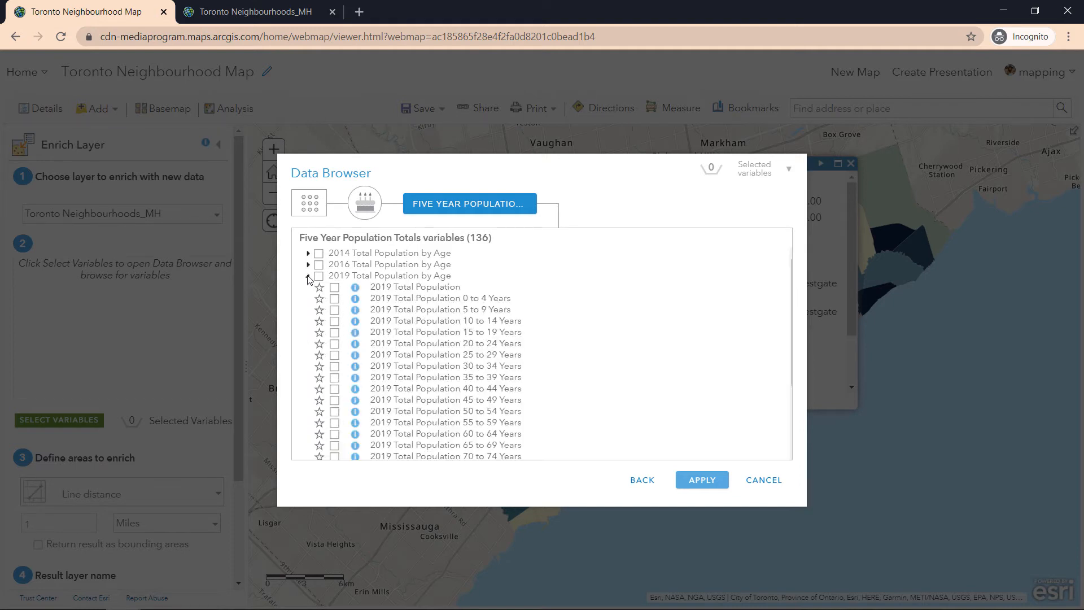
left_click(335, 288)
Add the 2019 total population variables for 70 to 74, 75 to 79, 80 to 84, 85 or Older, Average Age and Median Age, and apply.
scroll(337, 291, "down", 3)
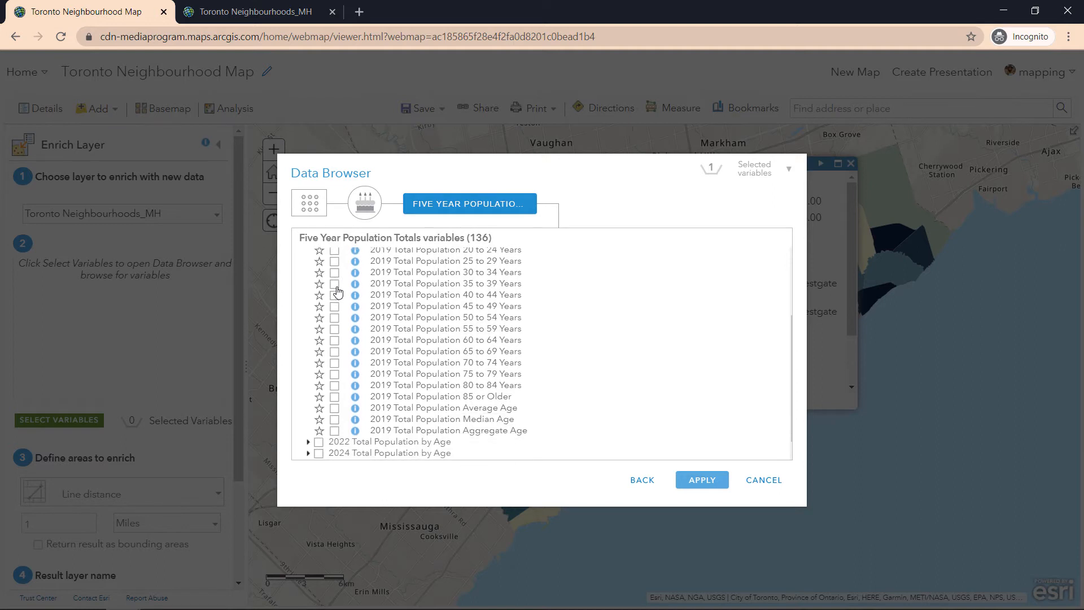
left_click(334, 363)
left_click(334, 375)
left_click(334, 386)
left_click(335, 398)
left_click(334, 411)
left_click(333, 422)
left_click(699, 485)
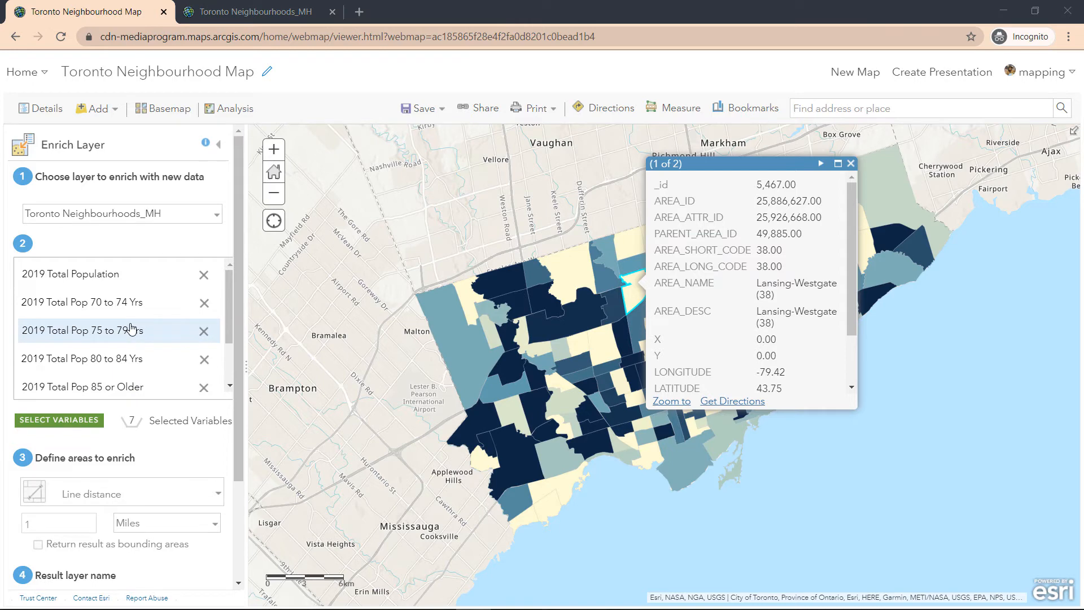
Name the result layer "Toronto Neighbourhood 70 plus MH" and save it in the Kings College Data Bootcamp folder.
scroll(130, 328, "down", 1)
scroll(121, 436, "down", 1)
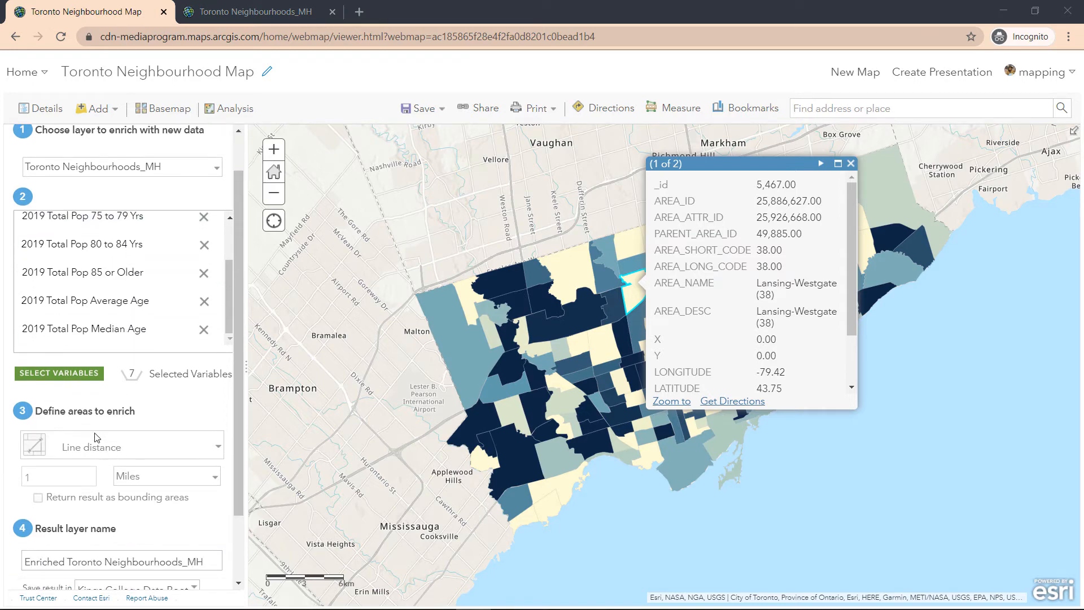
scroll(104, 447, "down", 1)
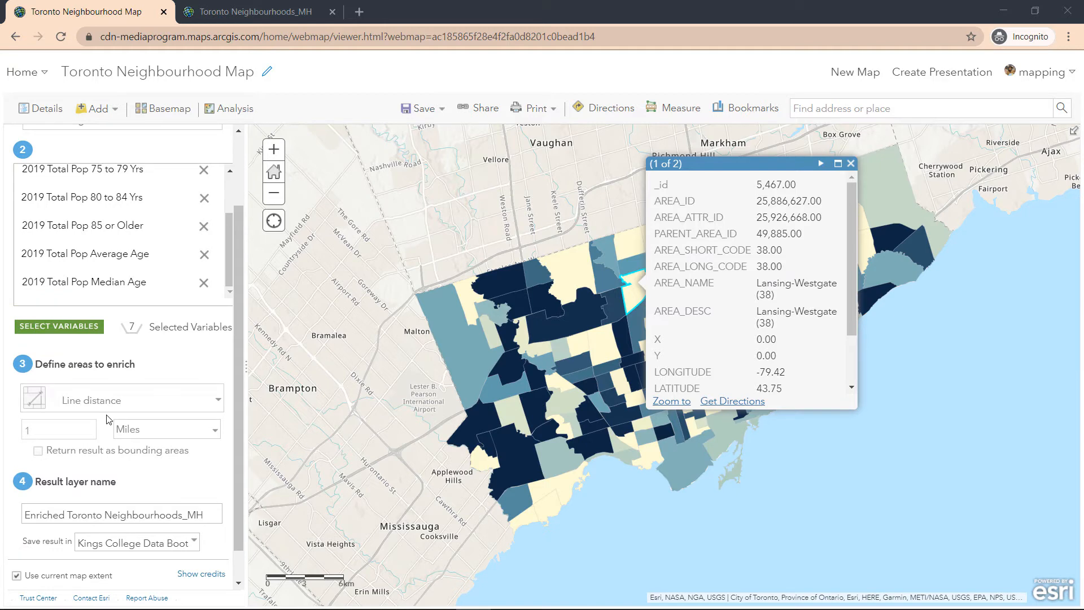
scroll(107, 415, "down", 1)
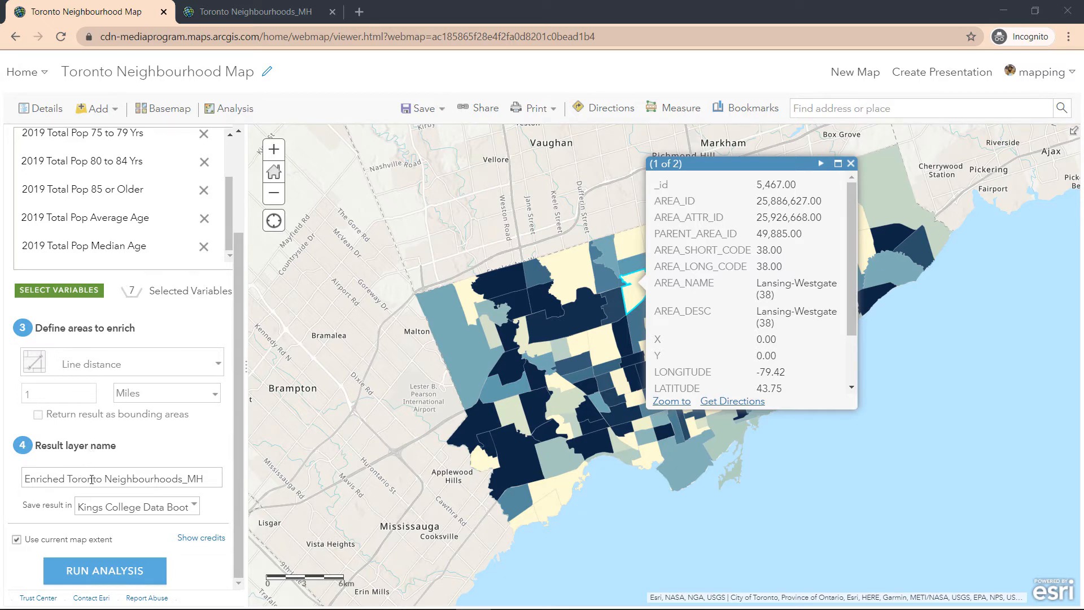
double_click(92, 480)
key("ctrl+a")
key("BackSpace")
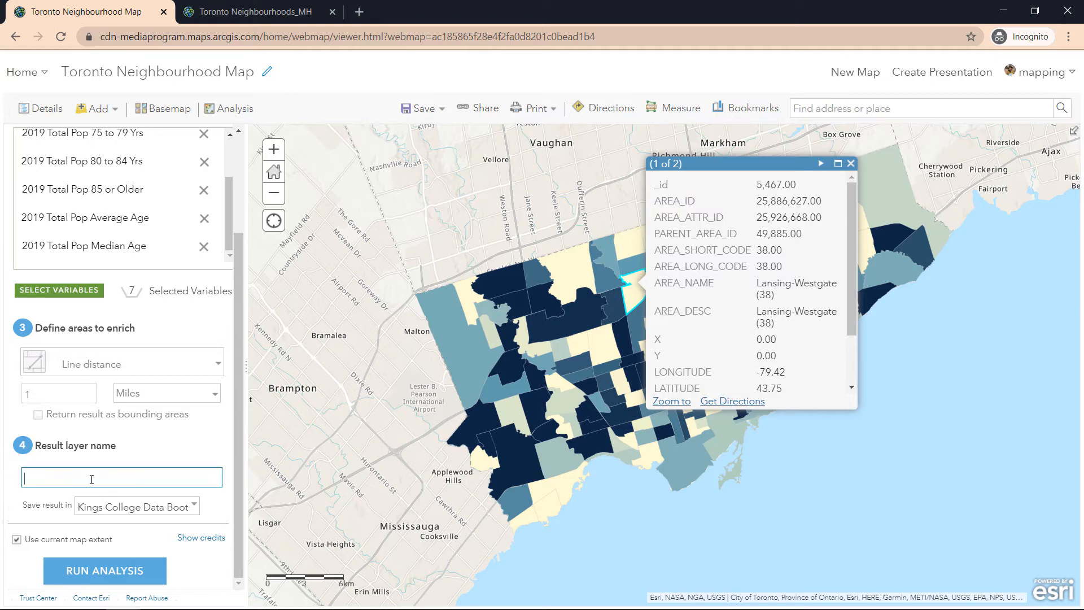
type("Toronoto")
key("BackSpace")
key("BackSpace")
key("BackSpace")
key("BackSpace")
type("to Neighbourhoods 70 plus")
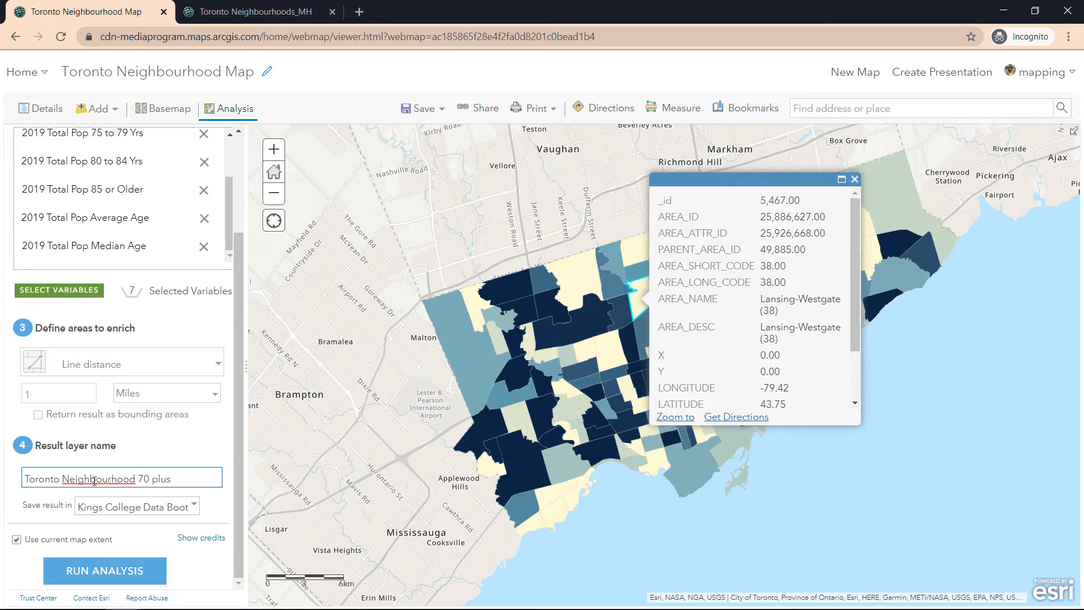
type("MH")
left_click(191, 508)
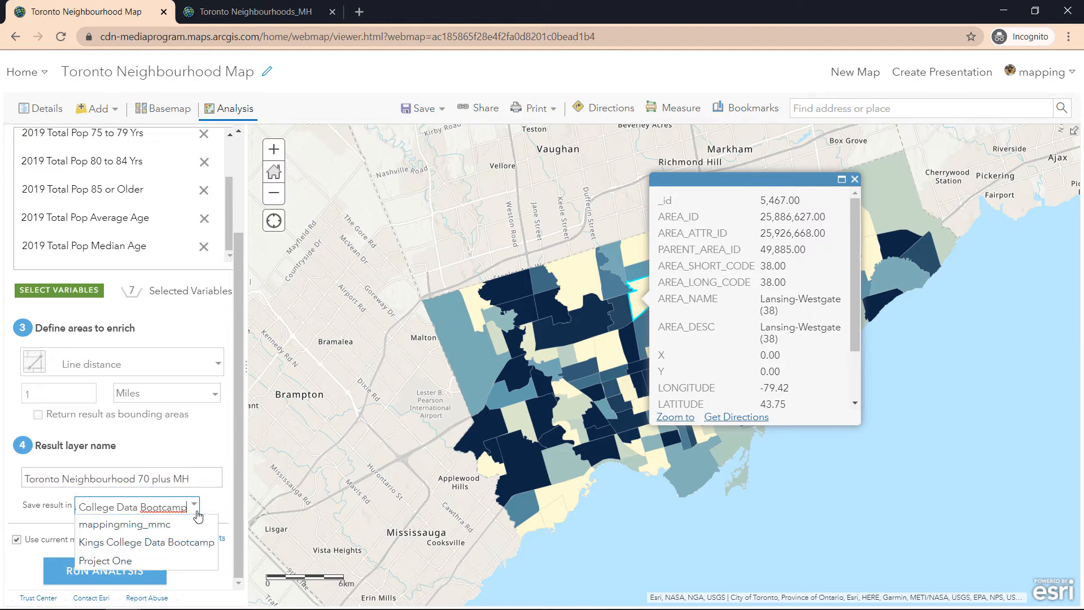
left_click(205, 543)
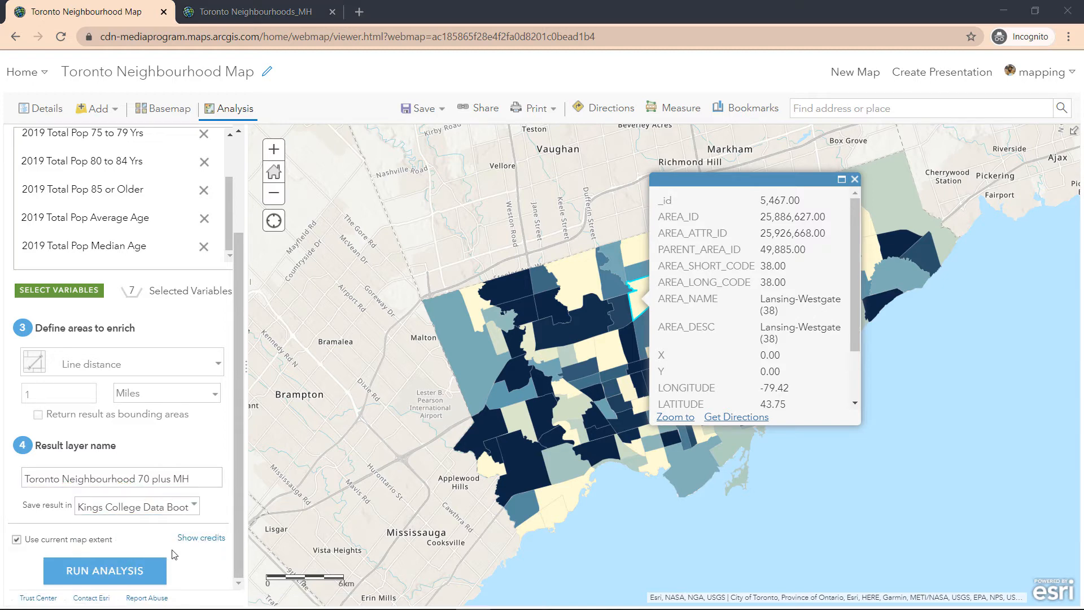
Check the analysis credit usage for the full Toronto view and for a closely zoomed-in map extent.
left_click(194, 542)
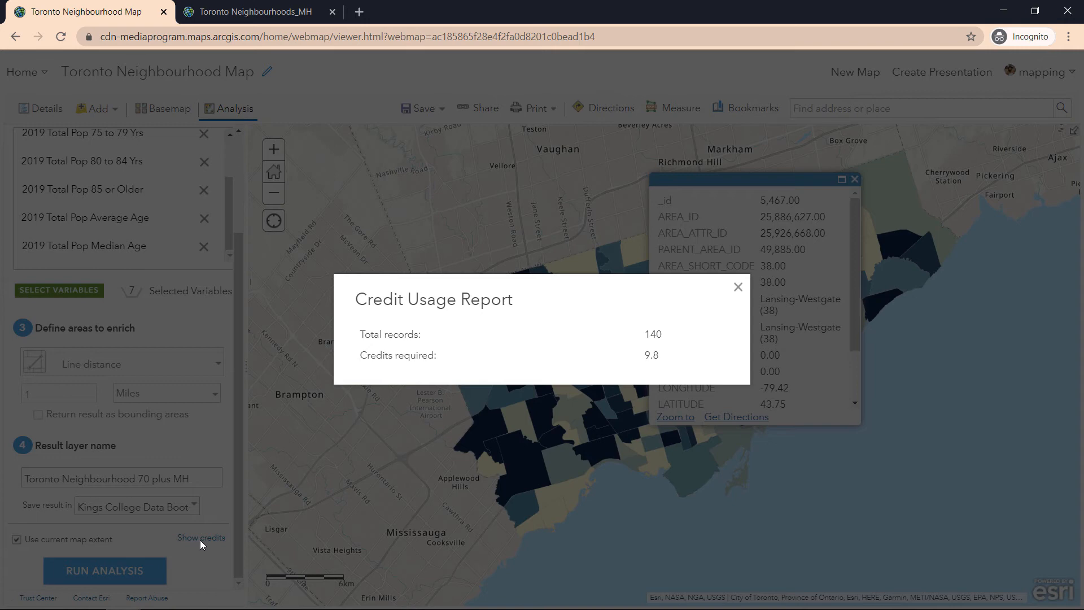
left_click(738, 287)
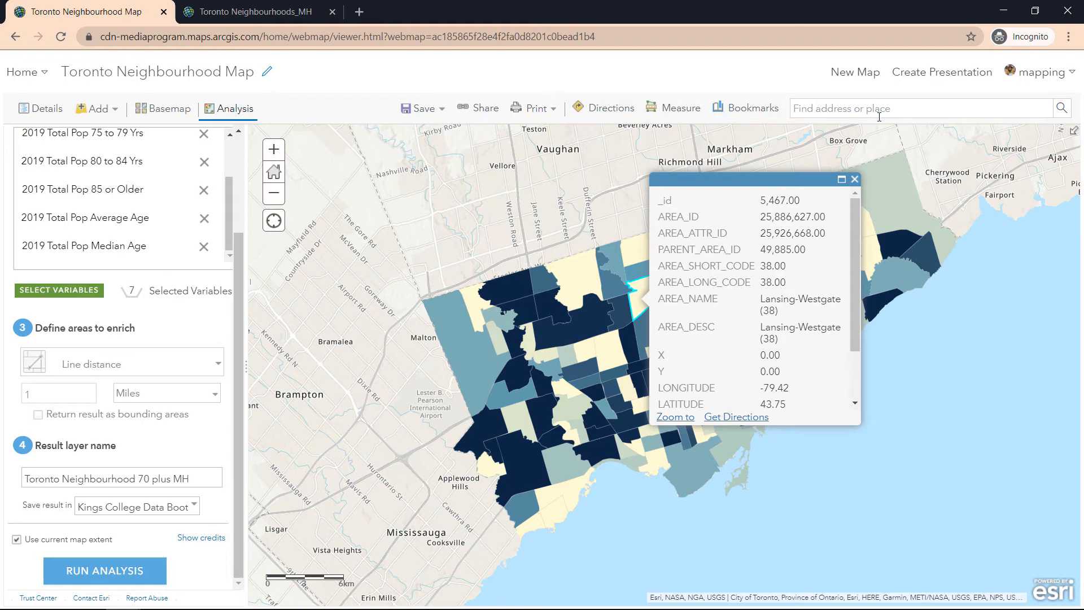
scroll(731, 364, "up", 5)
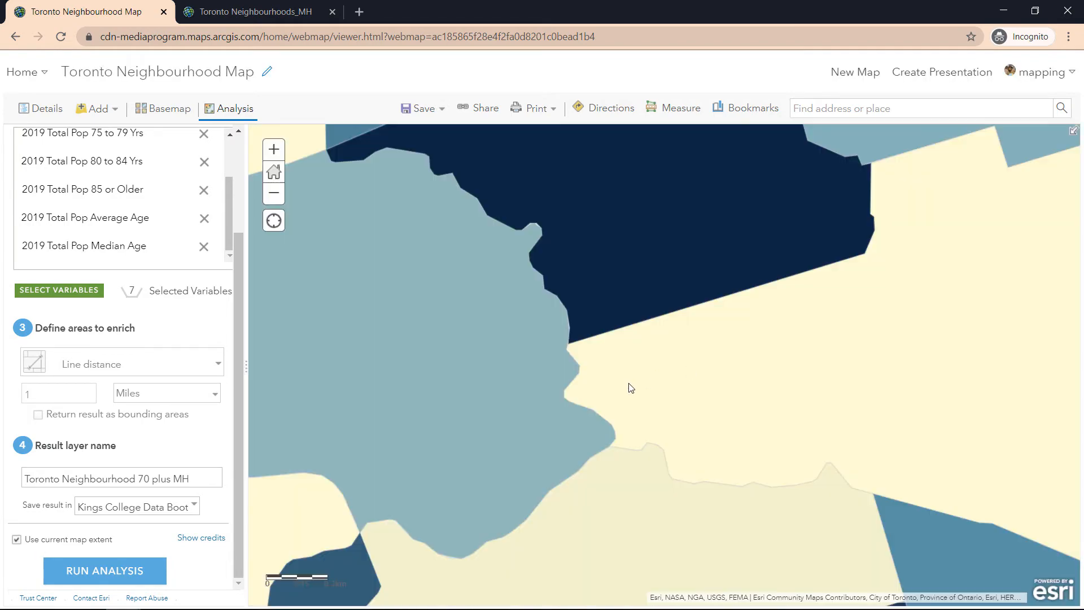
scroll(626, 386, "up", 2)
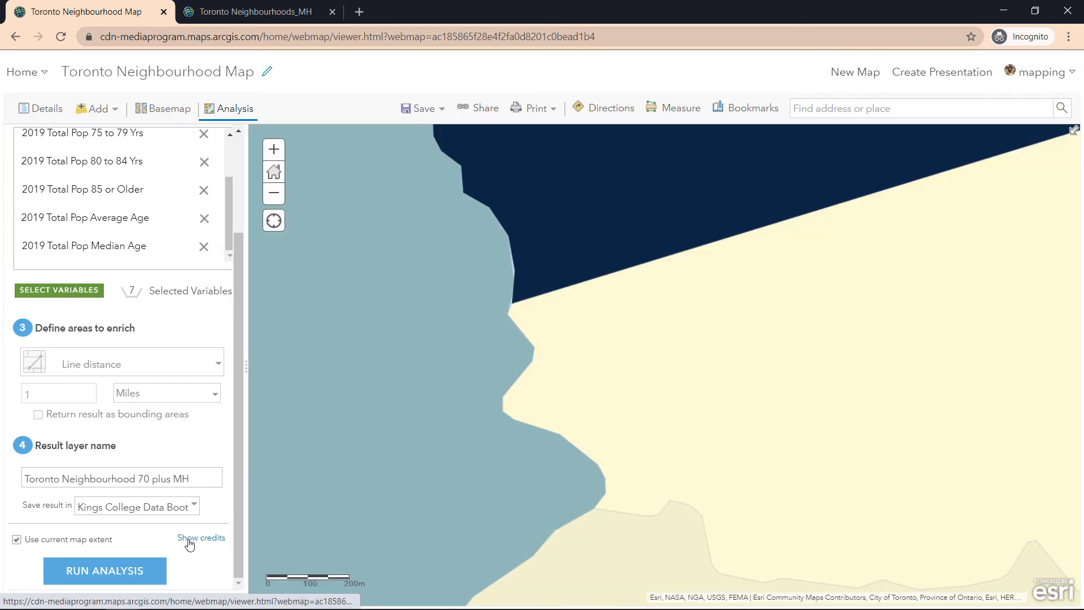
left_click(190, 540)
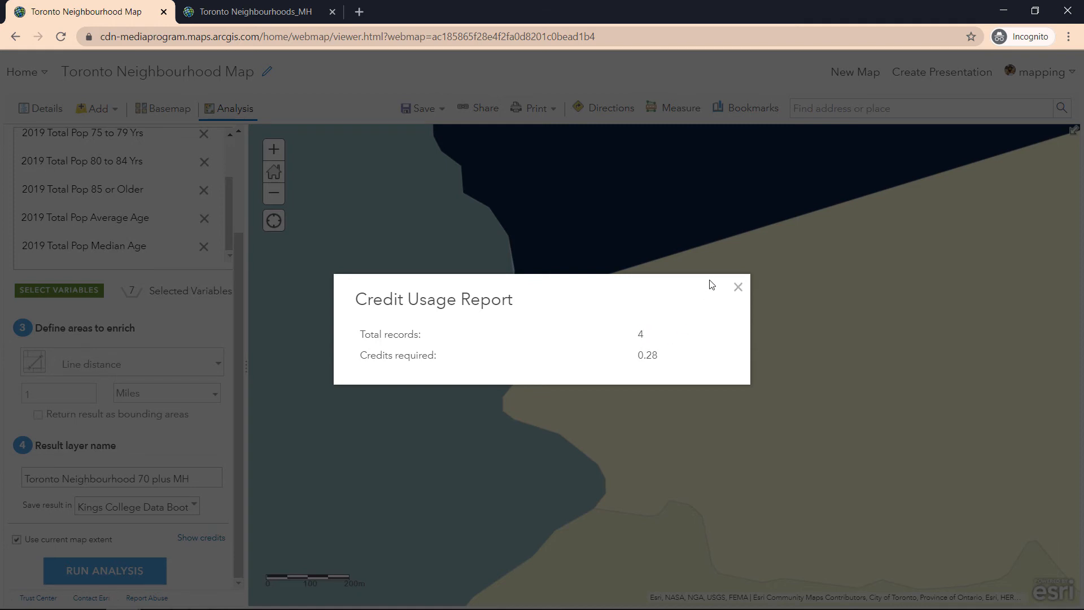
left_click(739, 288)
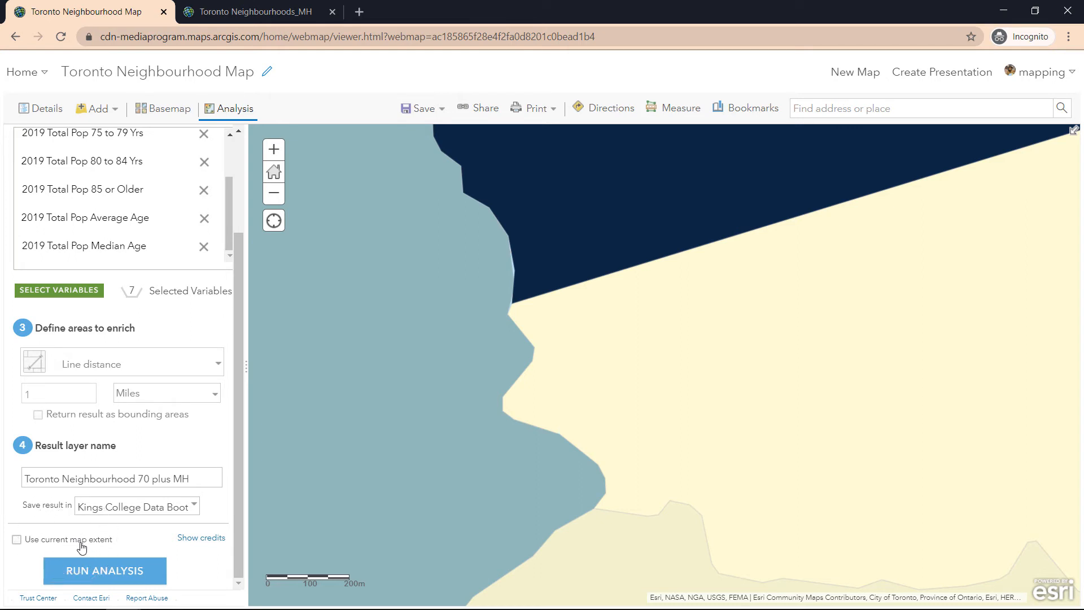
Run the enrichment without limiting it to the current map extent, and hide the original Toronto Neighbourhoods MH layer.
left_click(122, 581)
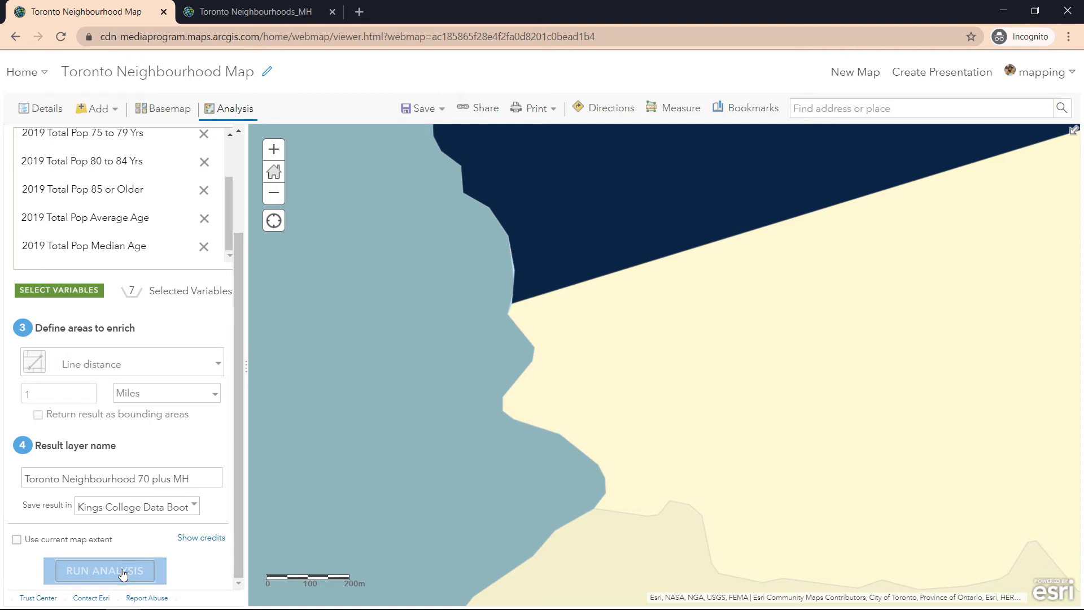
left_click(273, 172)
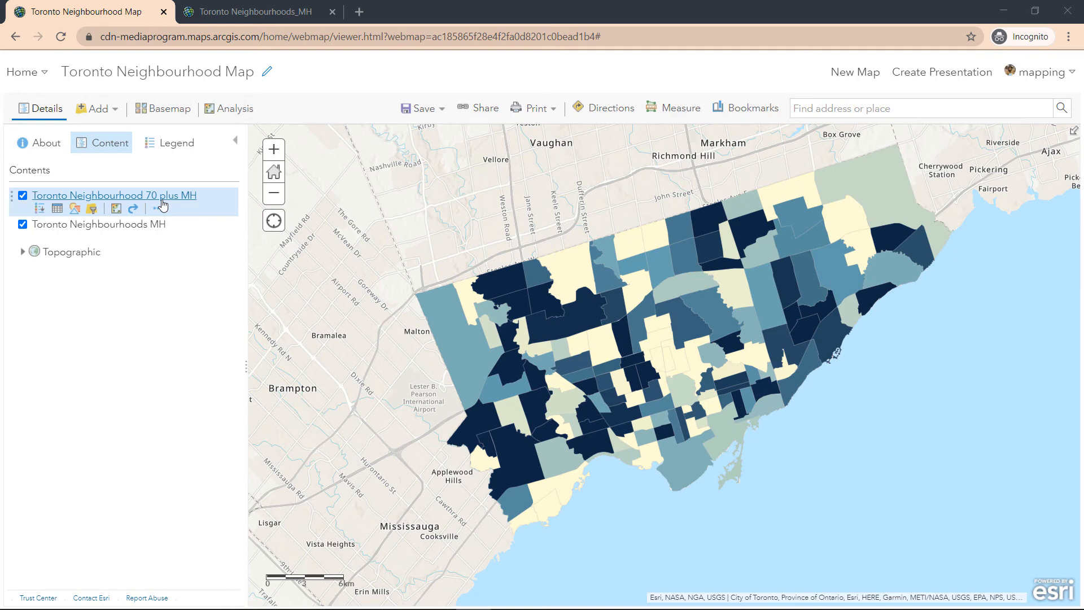
left_click(162, 203)
left_click(23, 225)
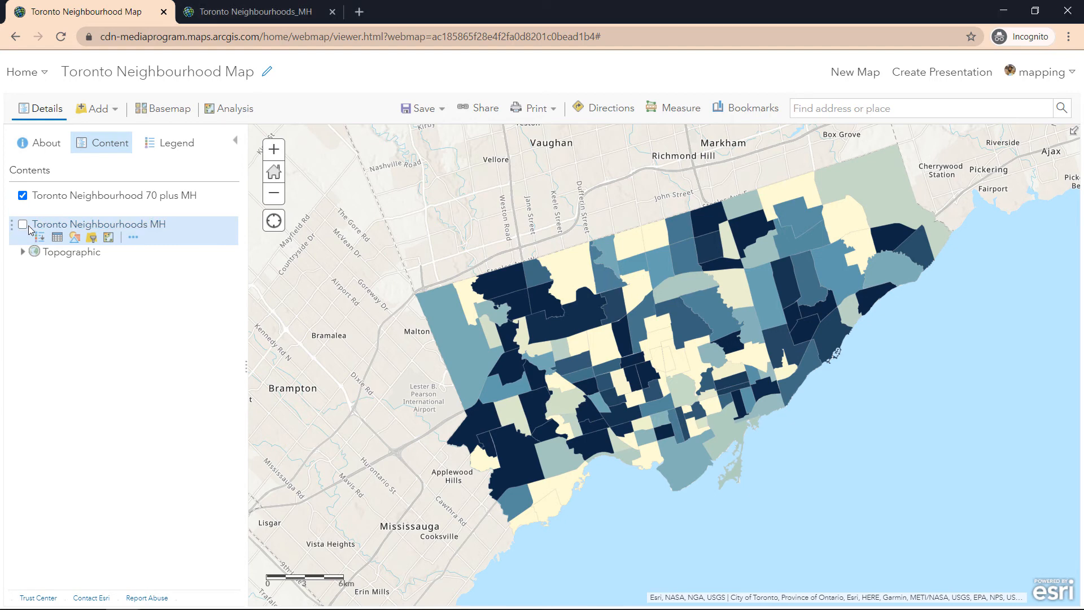
Examine the enriched 2019 population and age attributes of the Black Creek and Dorset Park neighbourhoods.
left_click(539, 281)
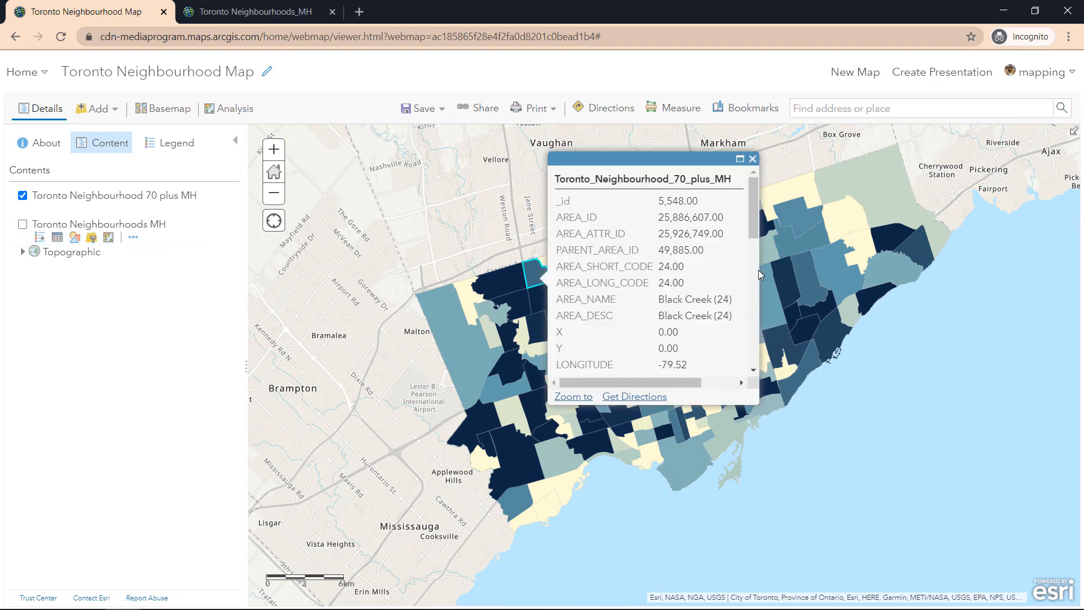
left_click(783, 266)
scroll(884, 256, "down", 1)
scroll(884, 256, "down", 7)
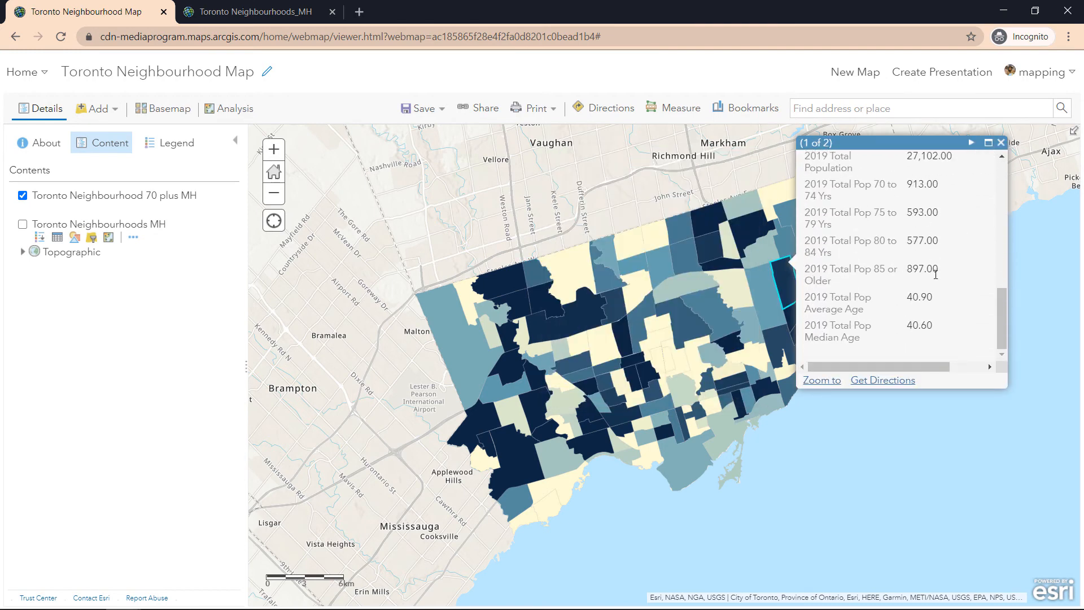
scroll(937, 237, "up", 1)
scroll(936, 256, "up", 2)
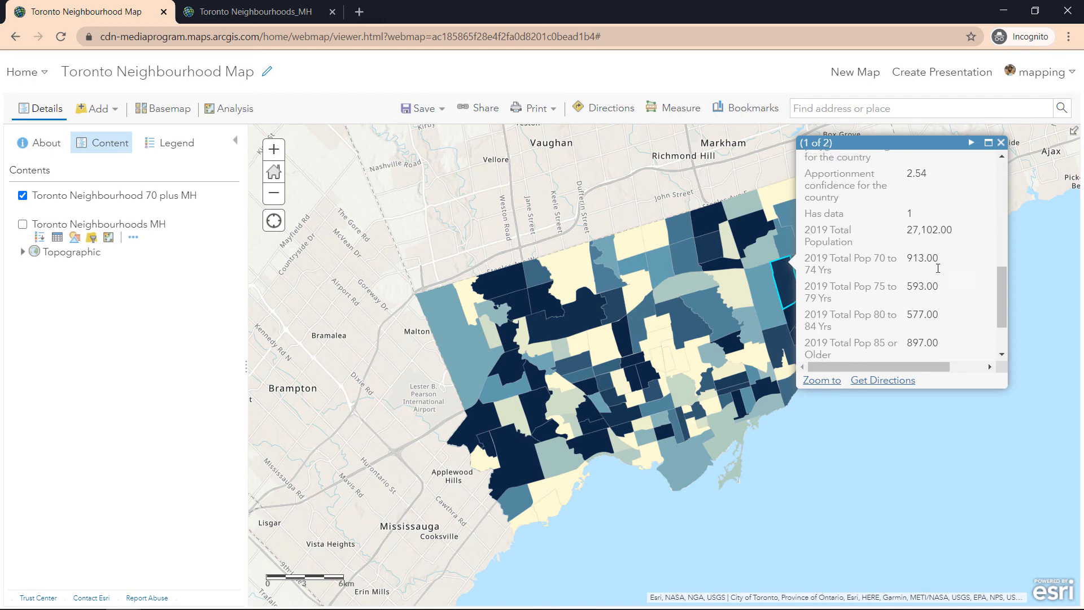
scroll(929, 250, "up", 5)
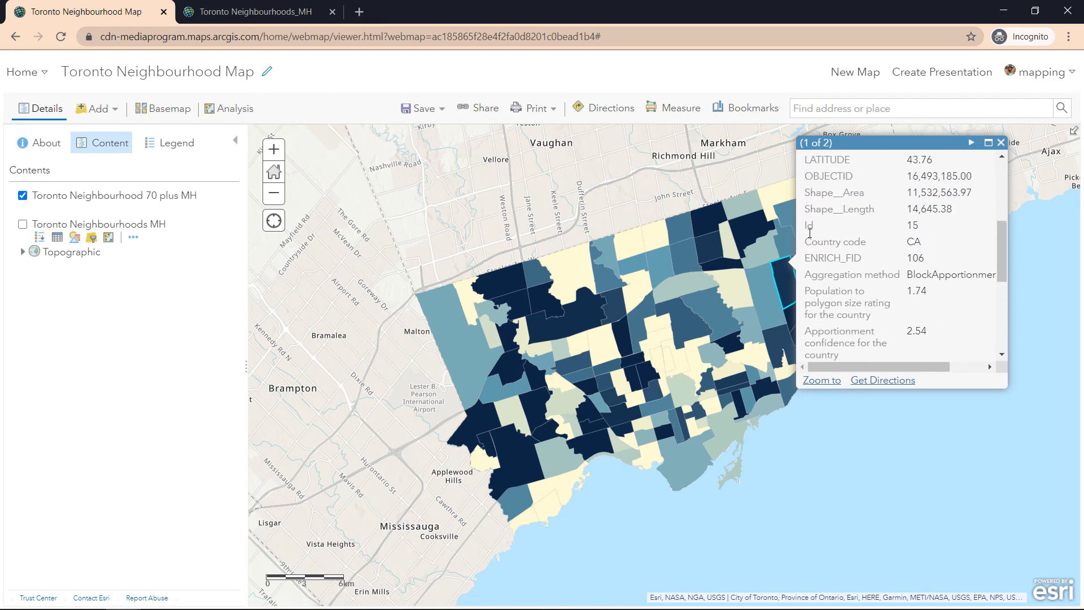
scroll(935, 250, "up", 3)
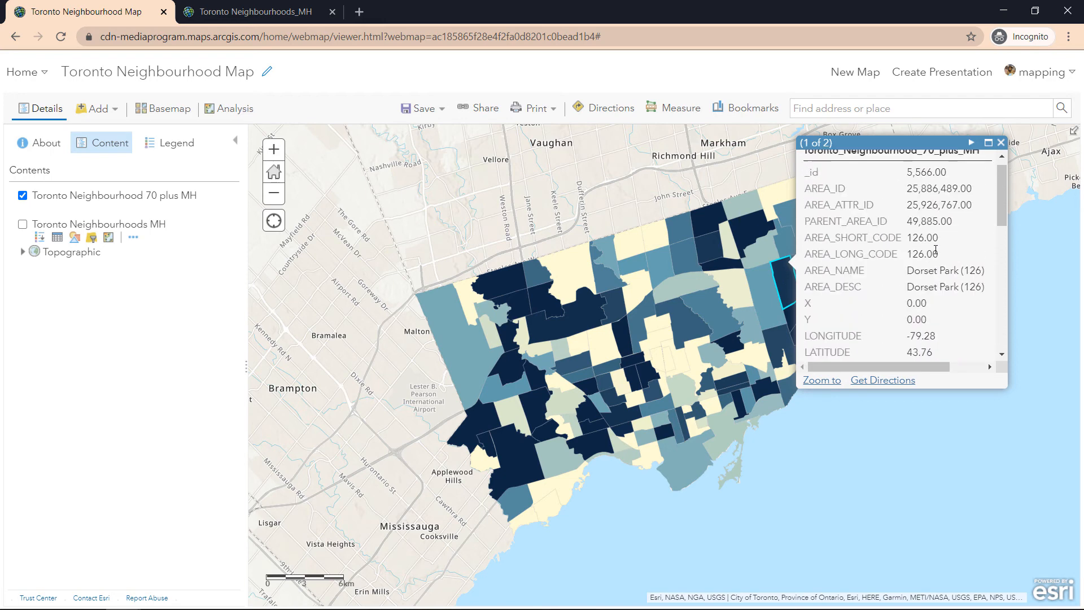
scroll(942, 281, "down", 10)
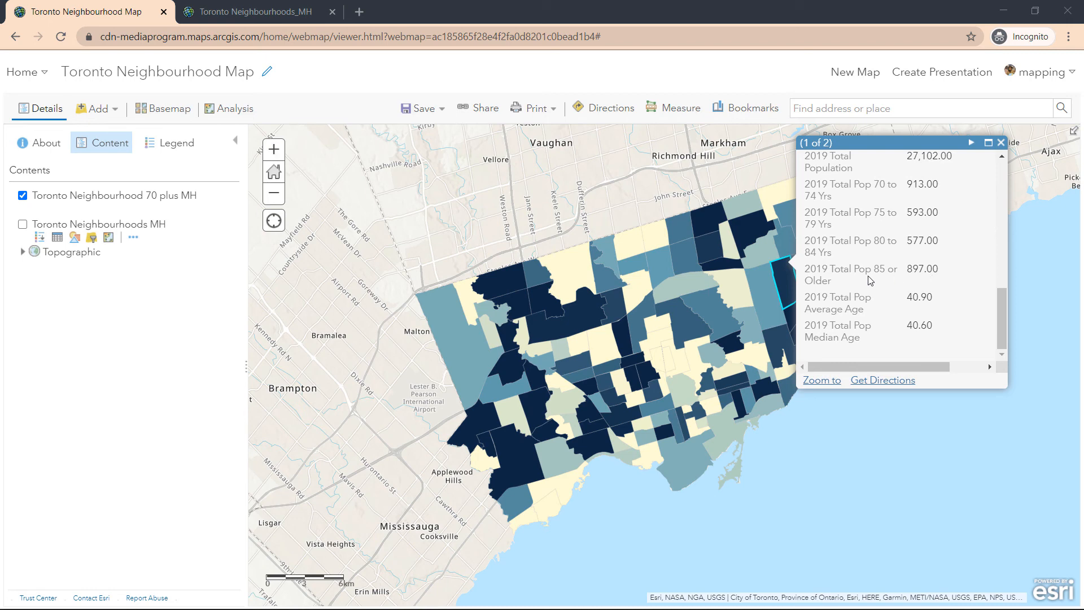
Switch to the Introduction to ArcGIS Online story and read its Enrich Layer task on 70 plus seniors.
key("alt+Tab")
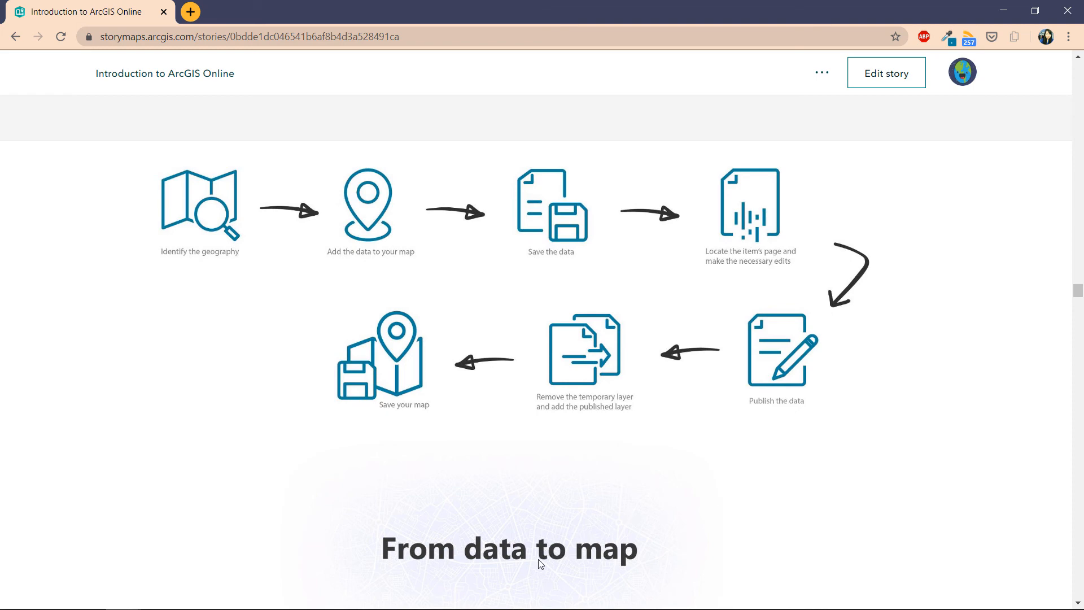
scroll(540, 563, "down", 10)
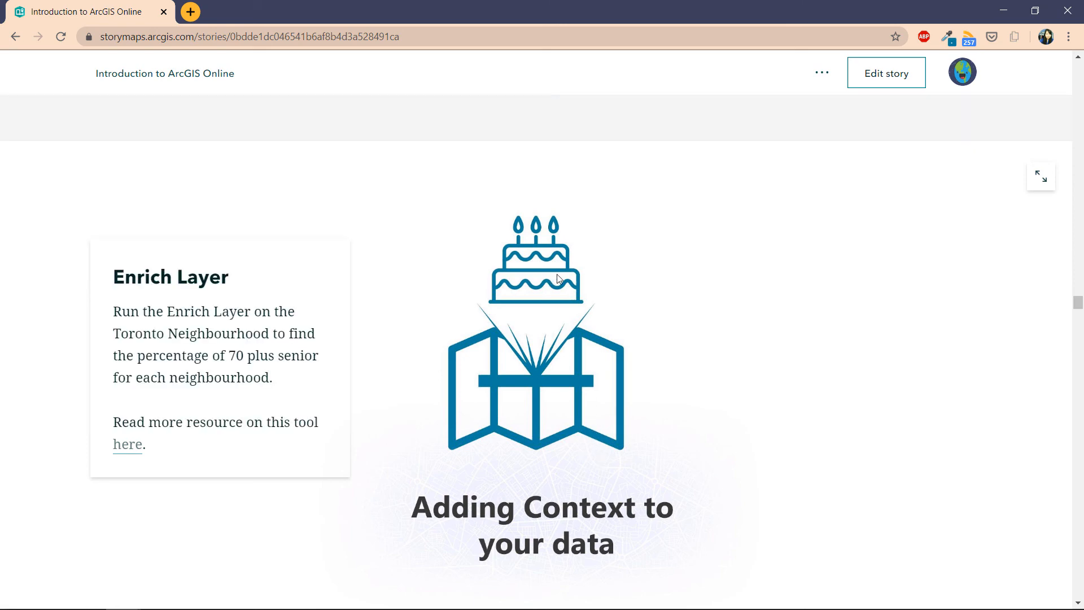
key("alt+Tab")
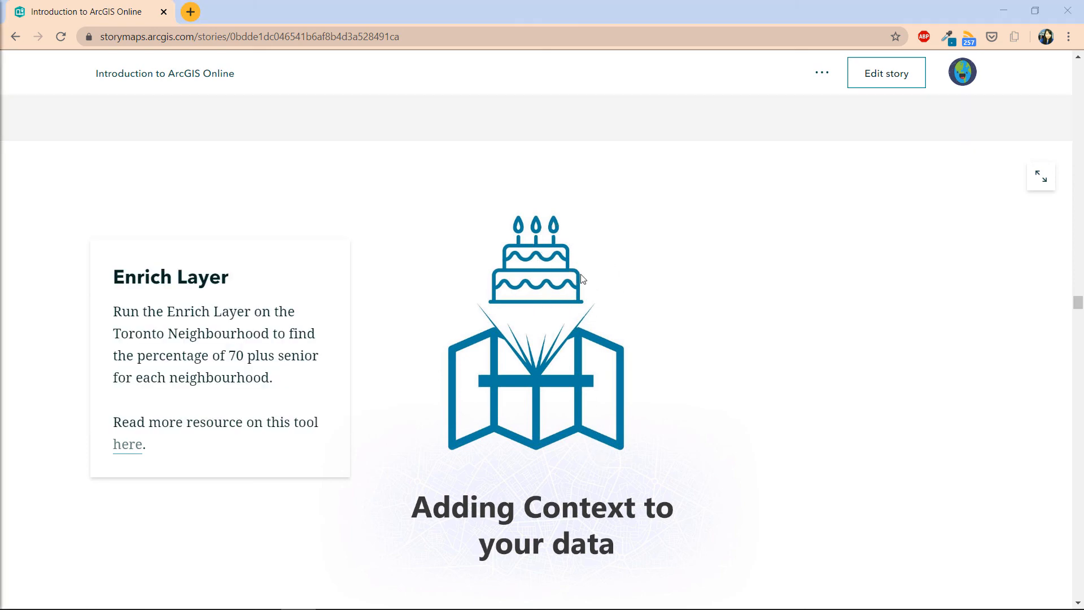